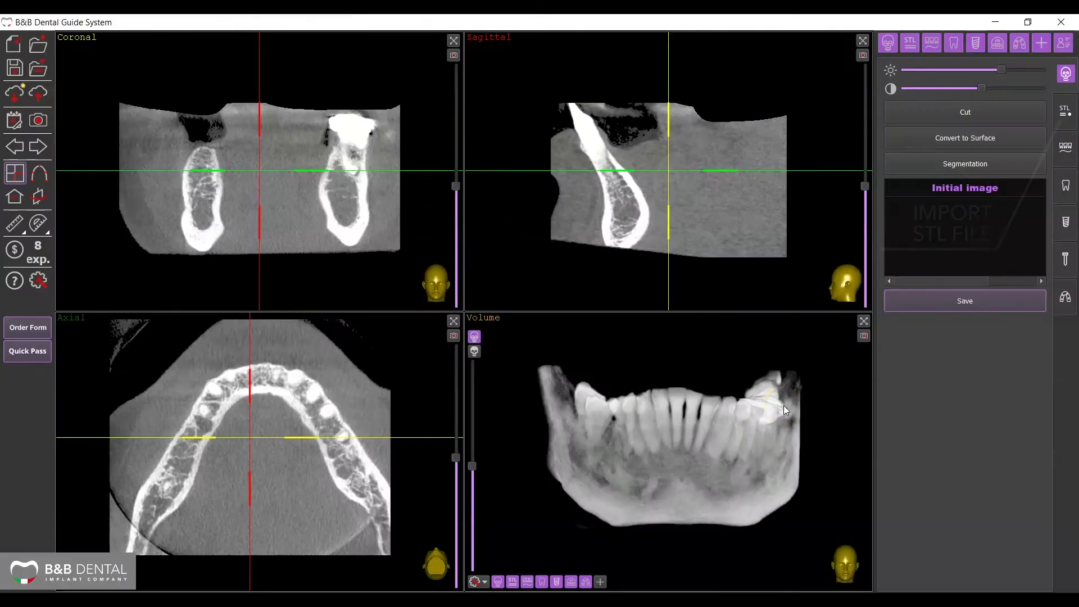
Step: Import Model.stl from the CASE 1 folder with its location set to Align to DICOM or another STL
click(1066, 108)
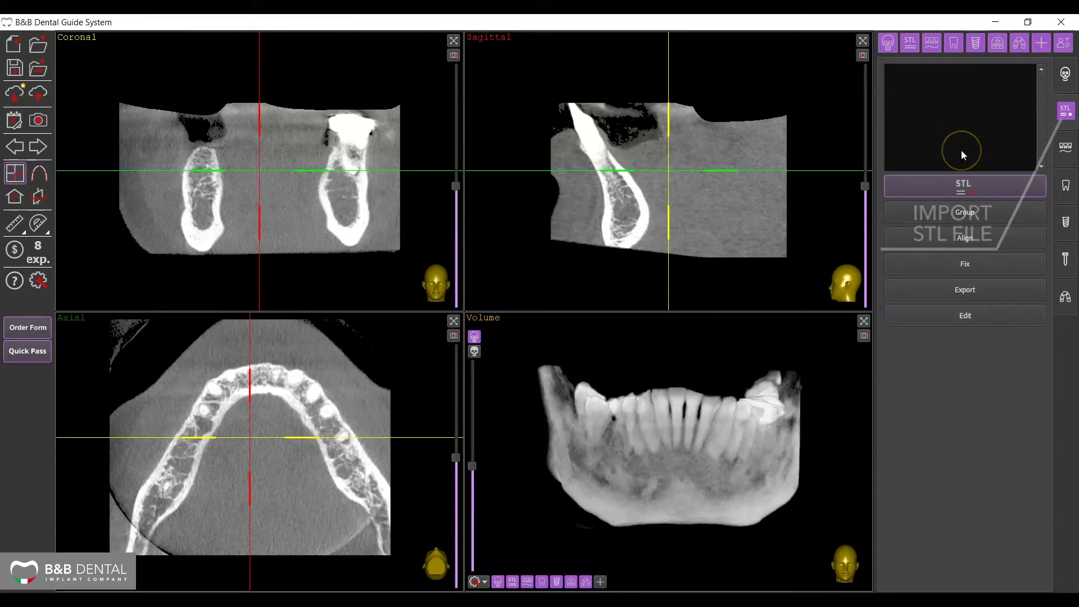
click(966, 183)
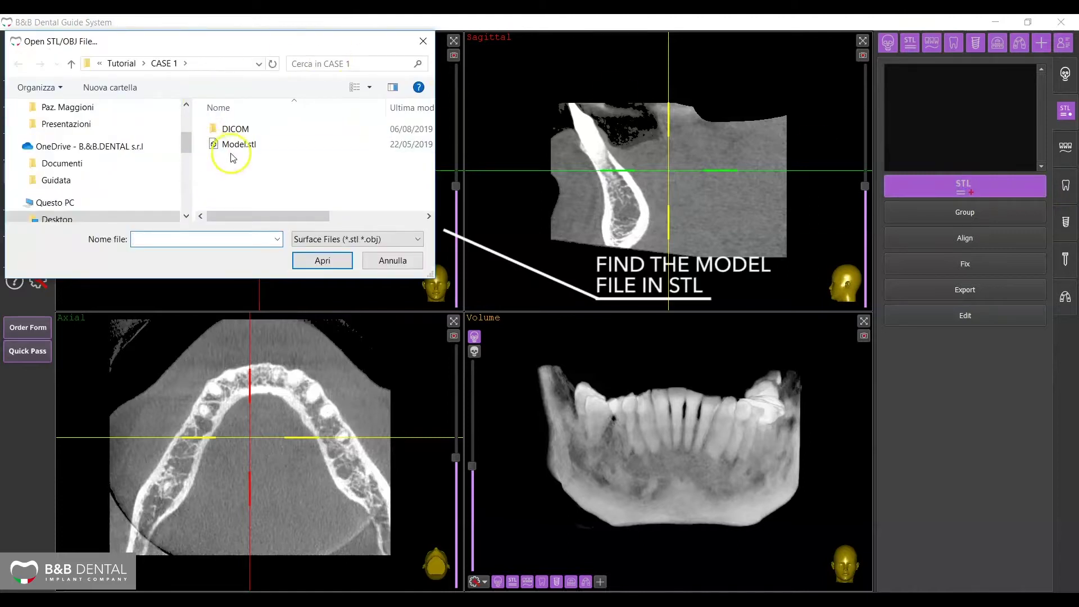
click(234, 147)
click(332, 258)
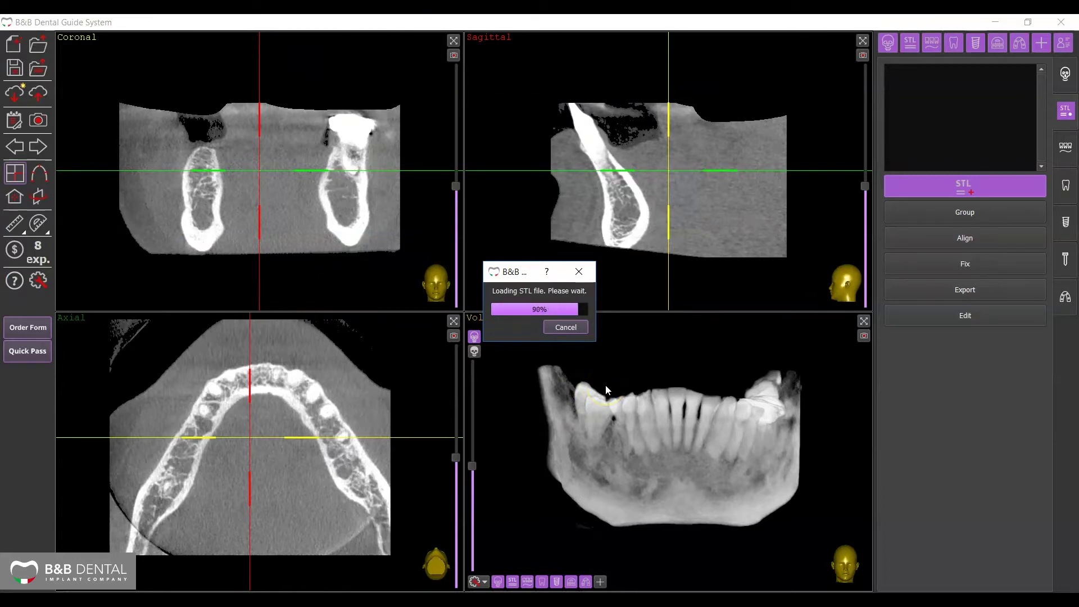
click(480, 305)
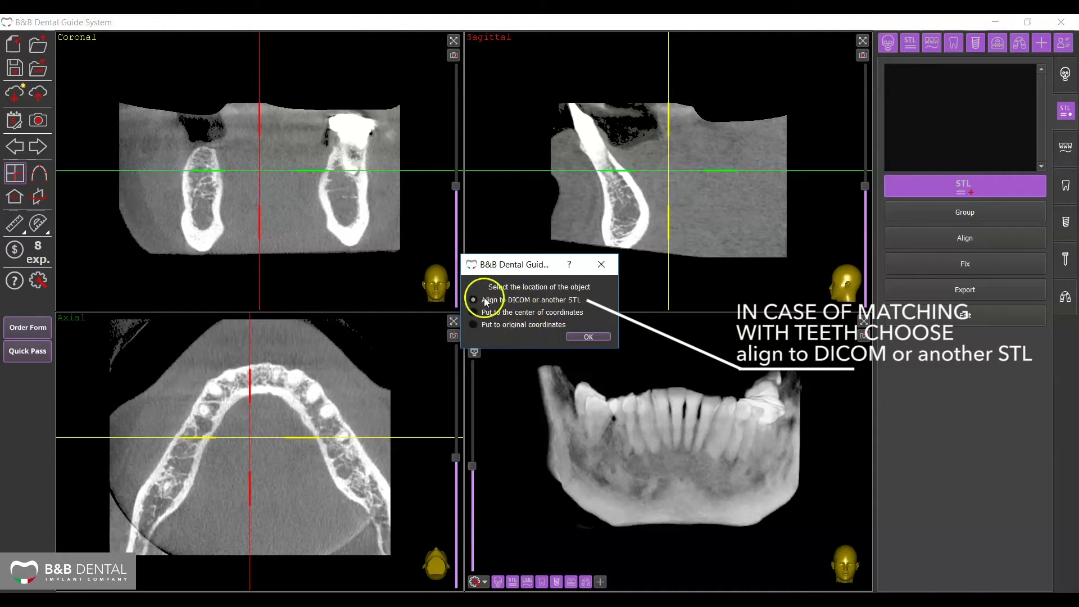
click(589, 337)
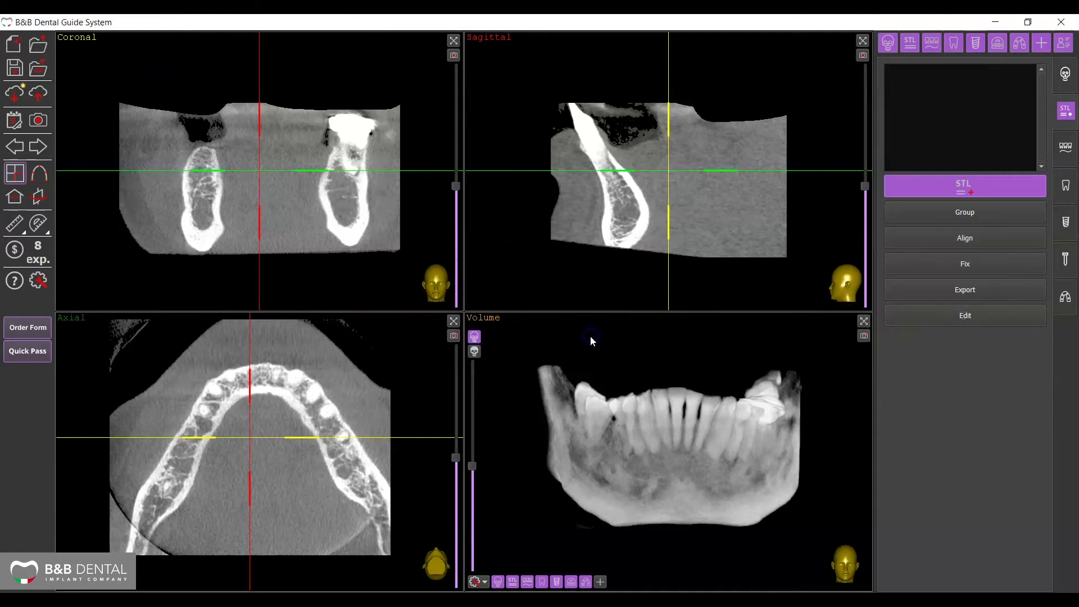
Step: Raise the DICOM surface threshold to isolate the teeth and orient both jaw models to a similar side view
drag(684, 186, 691, 443)
drag(732, 220, 715, 416)
drag(157, 152, 197, 275)
drag(266, 163, 282, 229)
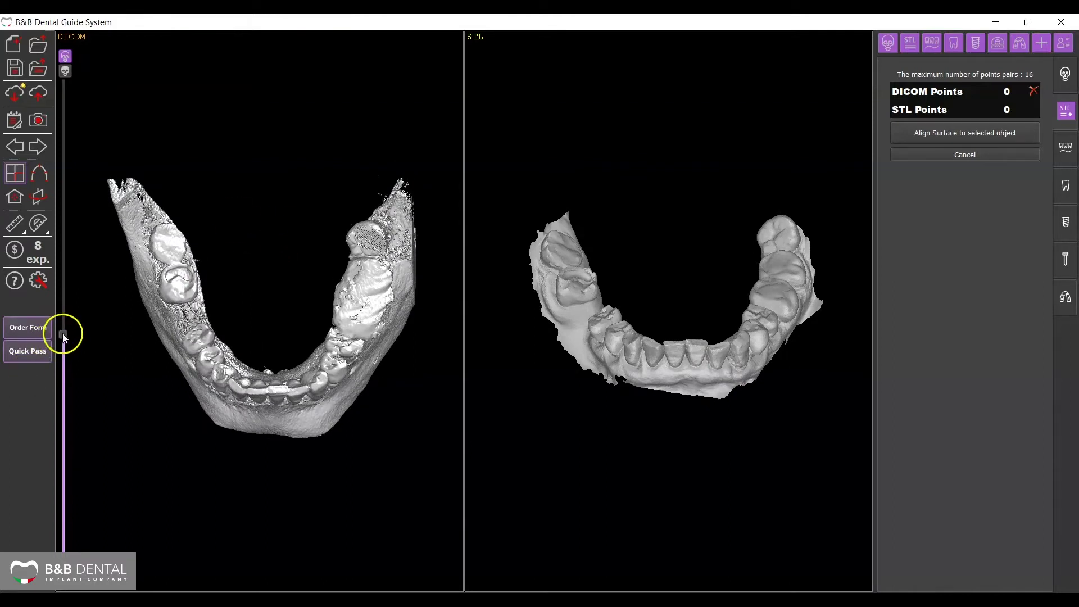
drag(63, 335, 63, 268)
drag(268, 303, 284, 208)
drag(619, 247, 610, 404)
drag(297, 326, 358, 187)
drag(682, 410, 883, 277)
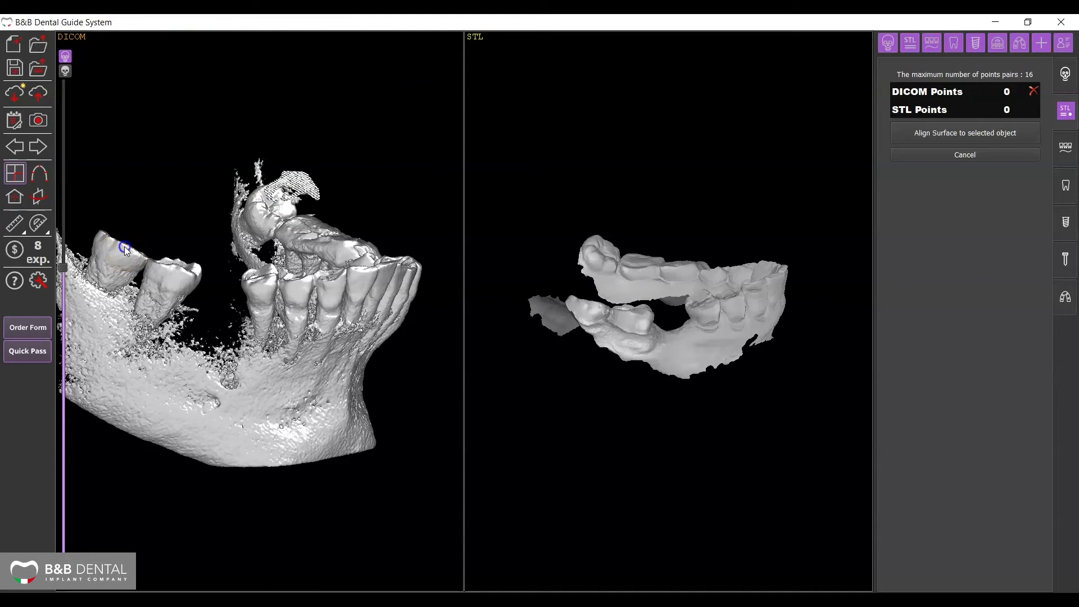
Step: Mark matching DICOM and STL points on each of the two molars behind the gap
click(596, 305)
drag(198, 253, 173, 308)
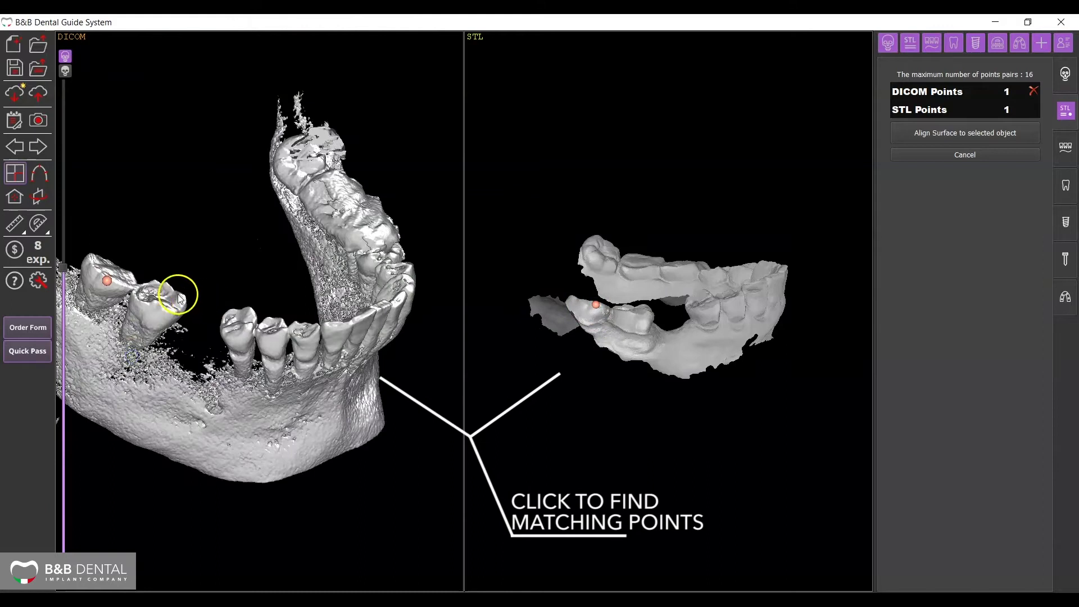
drag(721, 406, 612, 380)
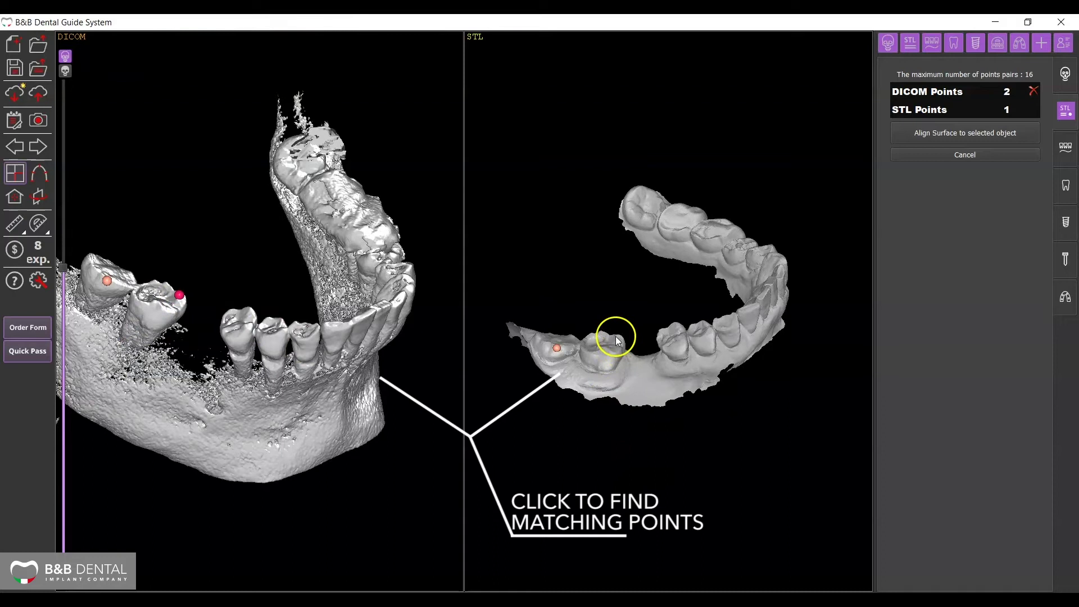
Step: Mark a third matching point pair on the second tooth in front of the gap in both models
drag(395, 361, 303, 389)
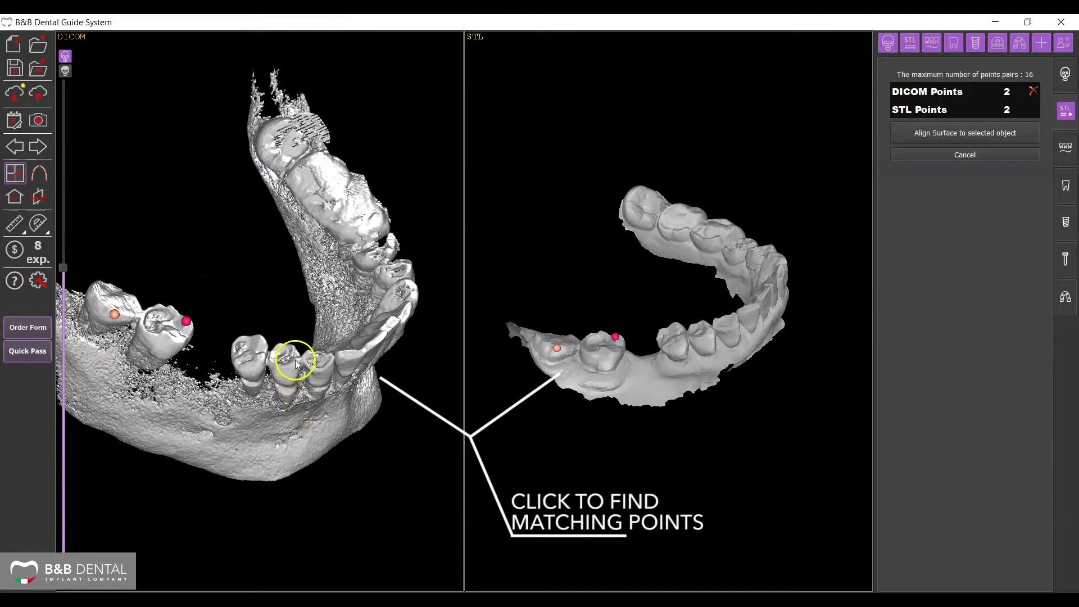
click(293, 363)
drag(748, 306, 750, 382)
right_drag(750, 382, 748, 253)
click(737, 373)
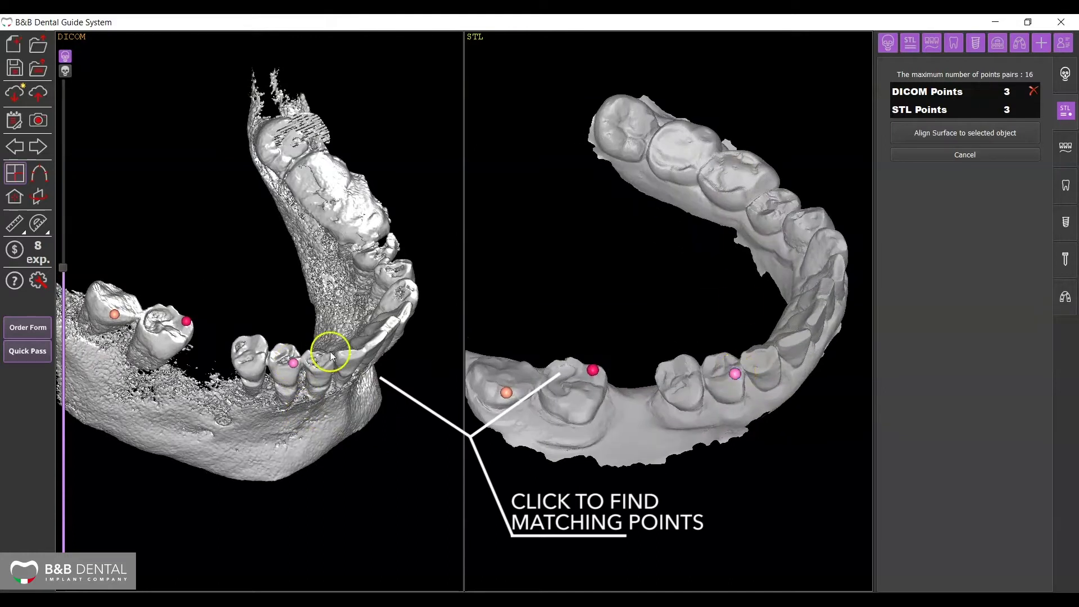
Step: Mark a fourth matching point pair on the upper edge of the same central incisor in both models
drag(332, 352, 212, 113)
drag(794, 416, 451, 128)
click(292, 239)
drag(711, 314, 665, 226)
click(665, 226)
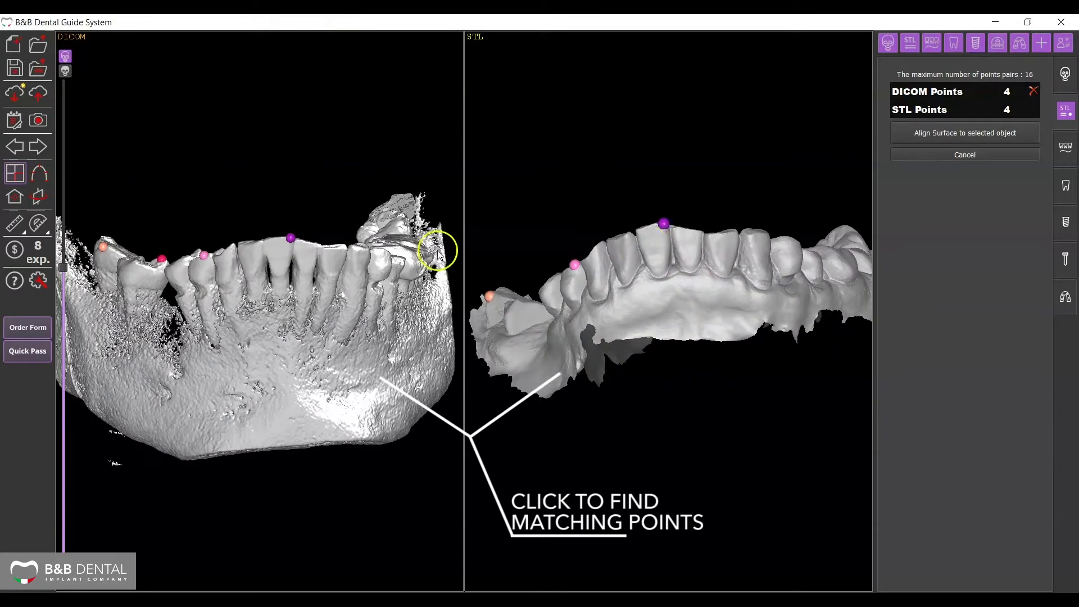
Step: Mark a fifth matching point pair on the tip of the canine on the opposite side of the arch
drag(438, 248, 271, 323)
click(264, 318)
drag(798, 250, 685, 315)
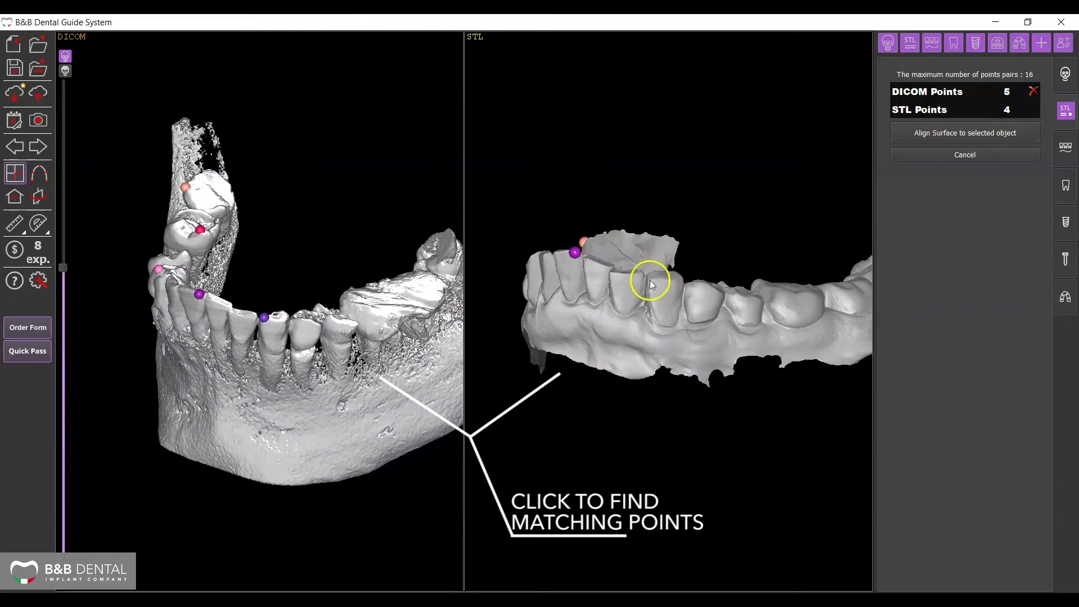
drag(651, 281, 669, 347)
click(666, 335)
Step: Mark a sixth matching point pair on the opposite side's rearmost molar and align the surface to the selected object
drag(401, 328, 362, 338)
click(338, 307)
drag(562, 348, 807, 302)
drag(736, 308, 677, 270)
drag(394, 225, 133, 270)
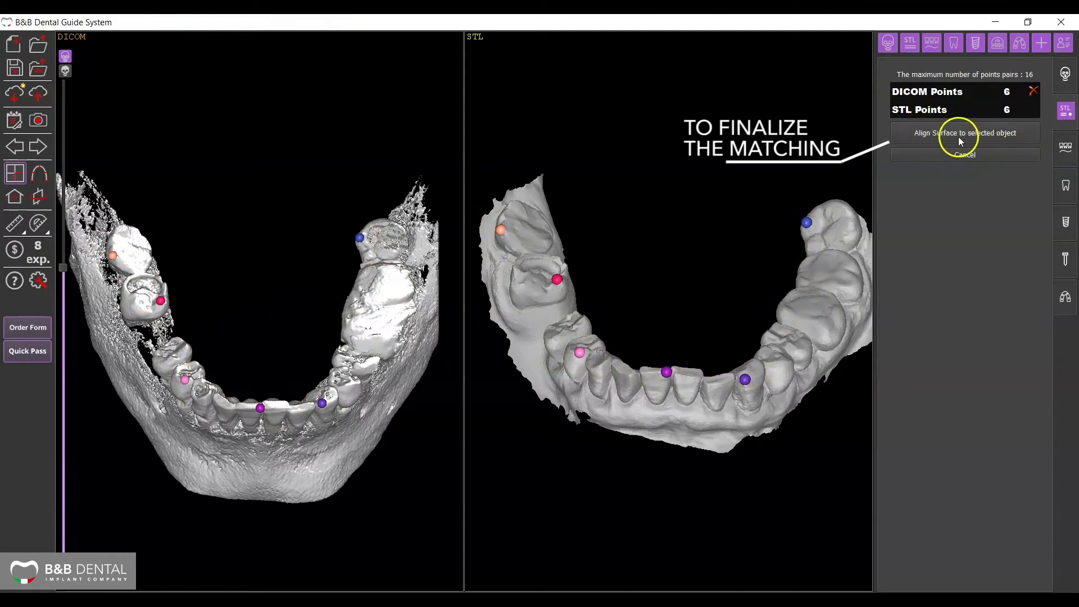
click(988, 135)
Step: Check how the Model.stl contour follows the teeth in the sagittal, coronal and axial slices
drag(702, 334, 672, 388)
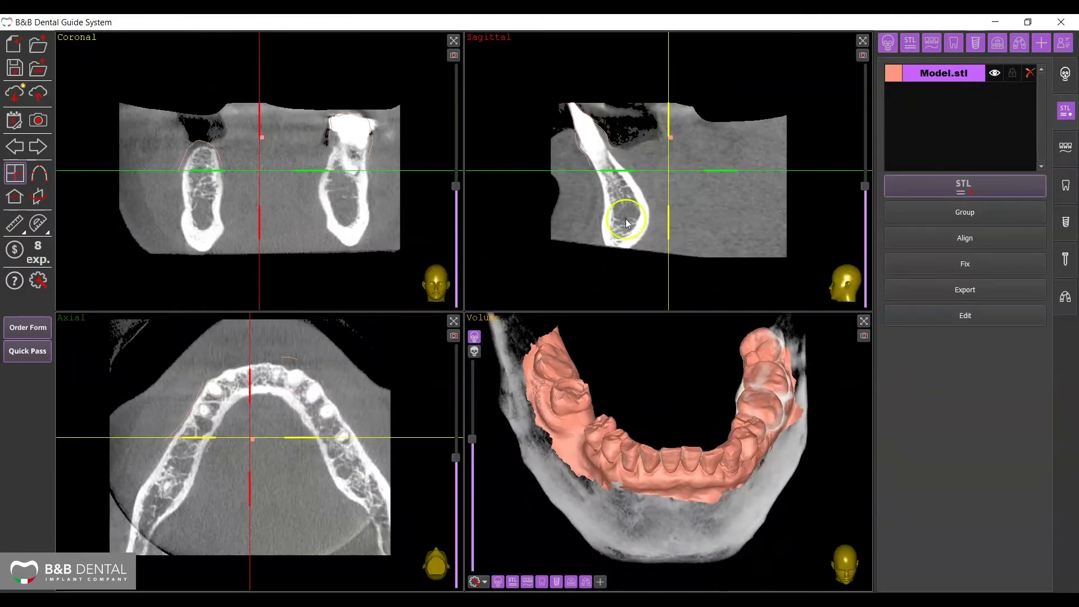
scroll(645, 137, up, 3)
drag(705, 262, 595, 261)
scroll(392, 220, up, 3)
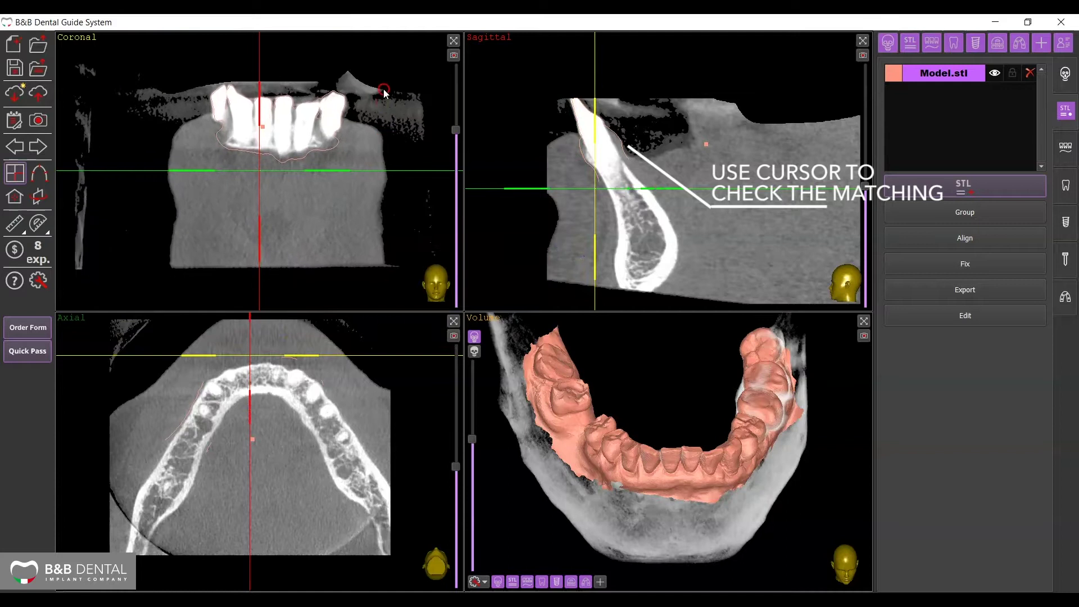
middle_drag(381, 88, 347, 122)
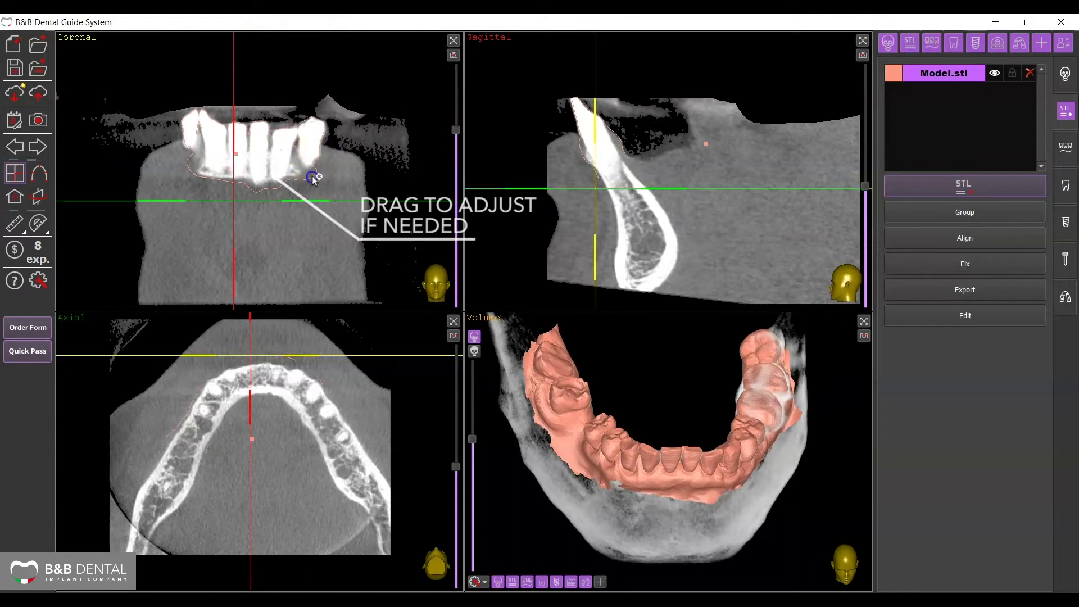
scroll(322, 416, up, 4)
scroll(322, 414, up, 8)
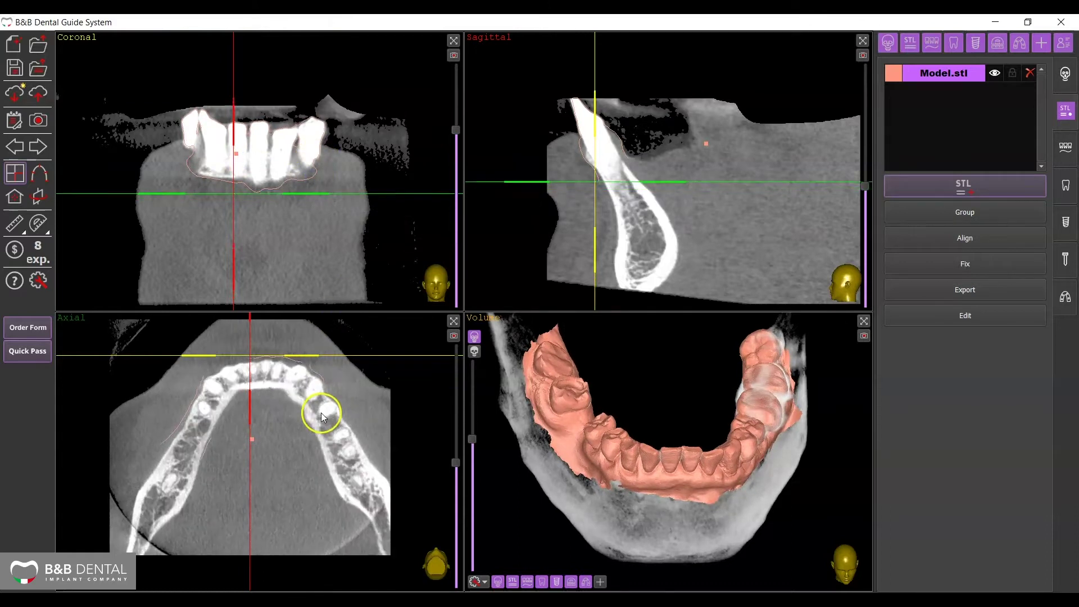
drag(348, 187, 323, 130)
right_drag(353, 415, 354, 383)
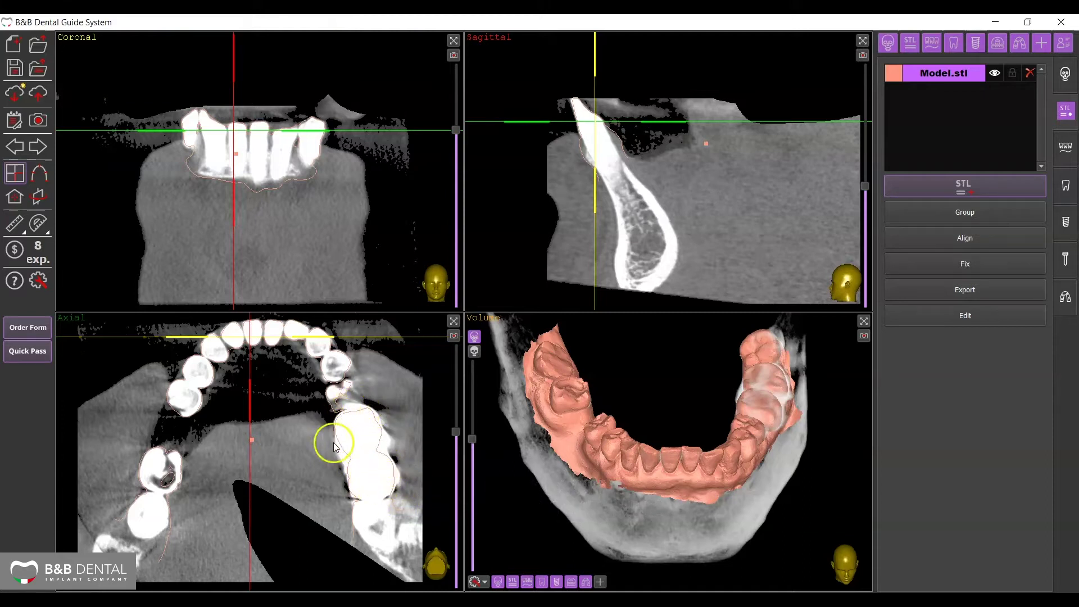
Step: Shift the coronal slice back to the side teeth and nudge the Model.stl contour slightly to fit them
drag(595, 208, 656, 197)
drag(141, 165, 142, 167)
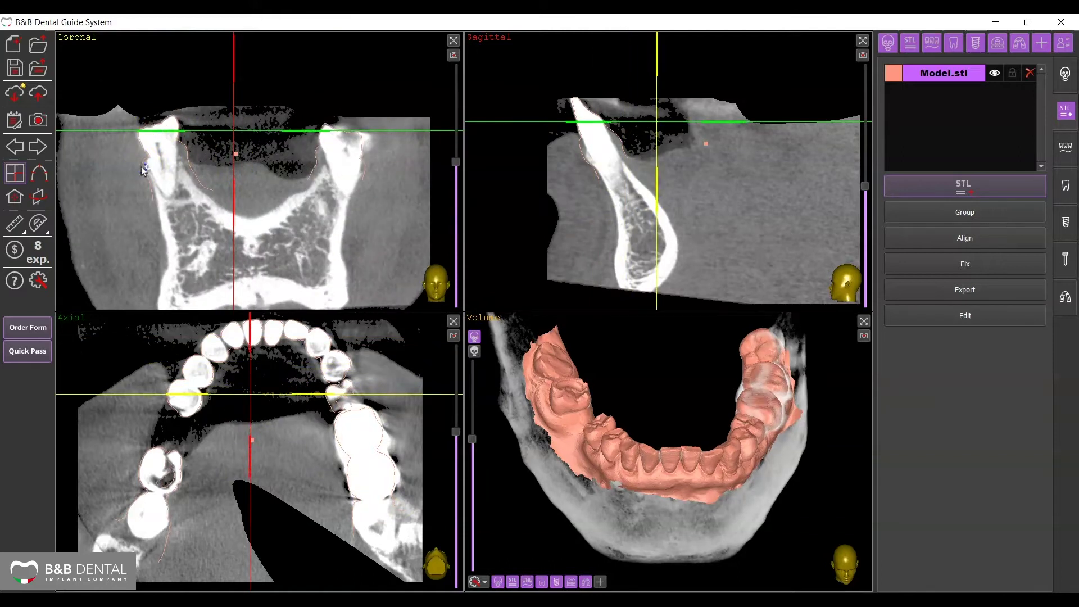
drag(236, 153, 236, 154)
scroll(240, 432, up, 5)
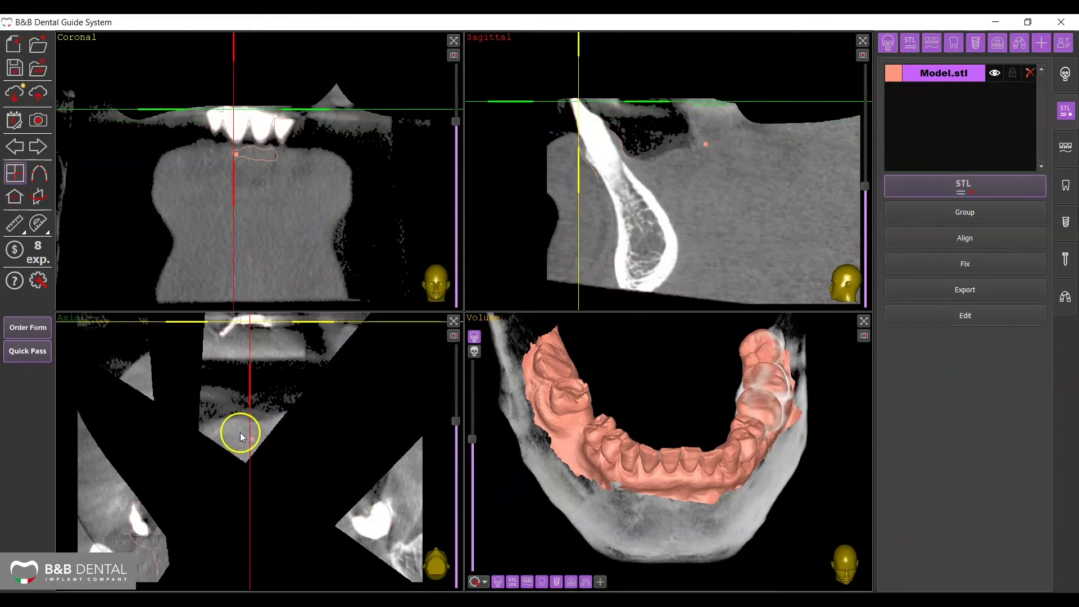
scroll(236, 432, down, 8)
scroll(236, 432, down, 7)
Step: Show the DICOM volume as a solid surface and examine the match with Model.stl for grey areas from several angles
drag(747, 496, 682, 399)
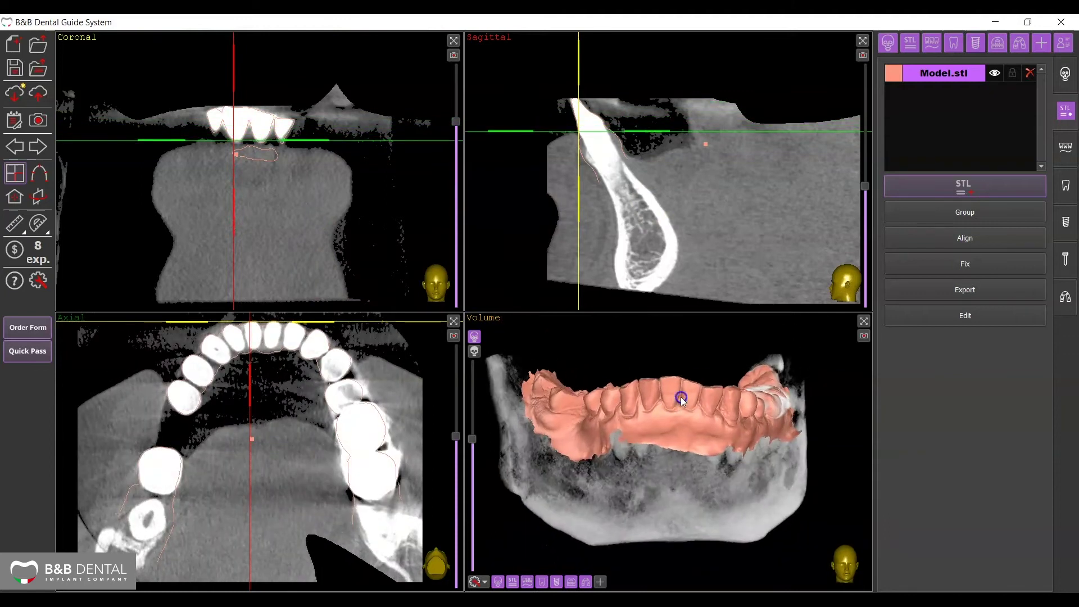
click(474, 351)
drag(679, 349, 676, 503)
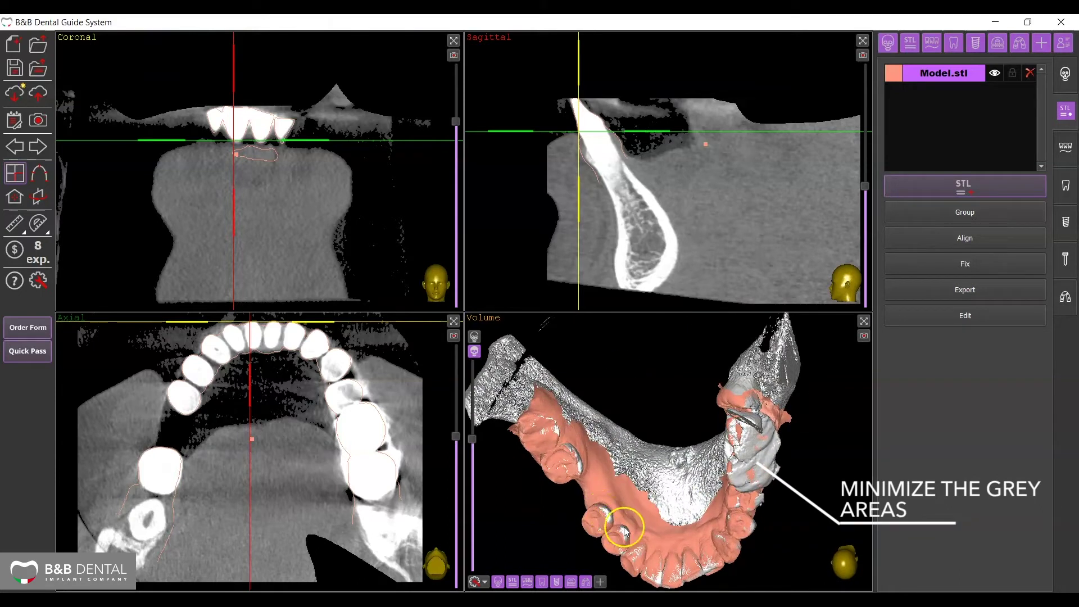
drag(635, 441, 812, 499)
drag(781, 566, 593, 483)
drag(561, 372, 954, 354)
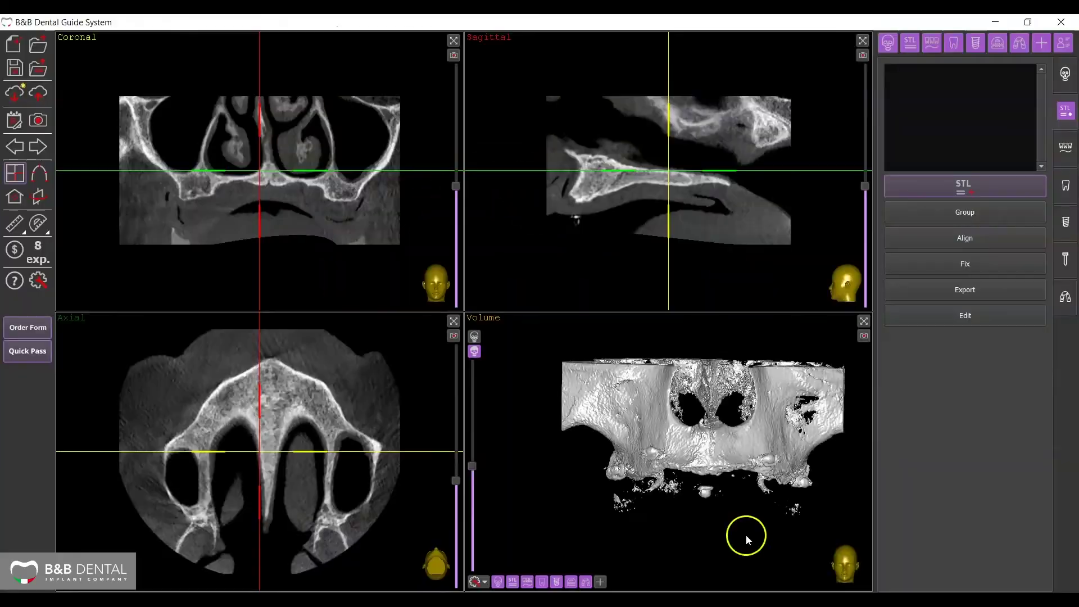
Step: Raise the upper-jaw volume's threshold and display it in translucent rendering from the front, exposing the radiographic markers
drag(747, 534, 711, 412)
right_drag(710, 413, 715, 453)
scroll(689, 336, up, 4)
drag(690, 338, 585, 381)
drag(473, 465, 471, 423)
click(475, 337)
drag(740, 427, 747, 398)
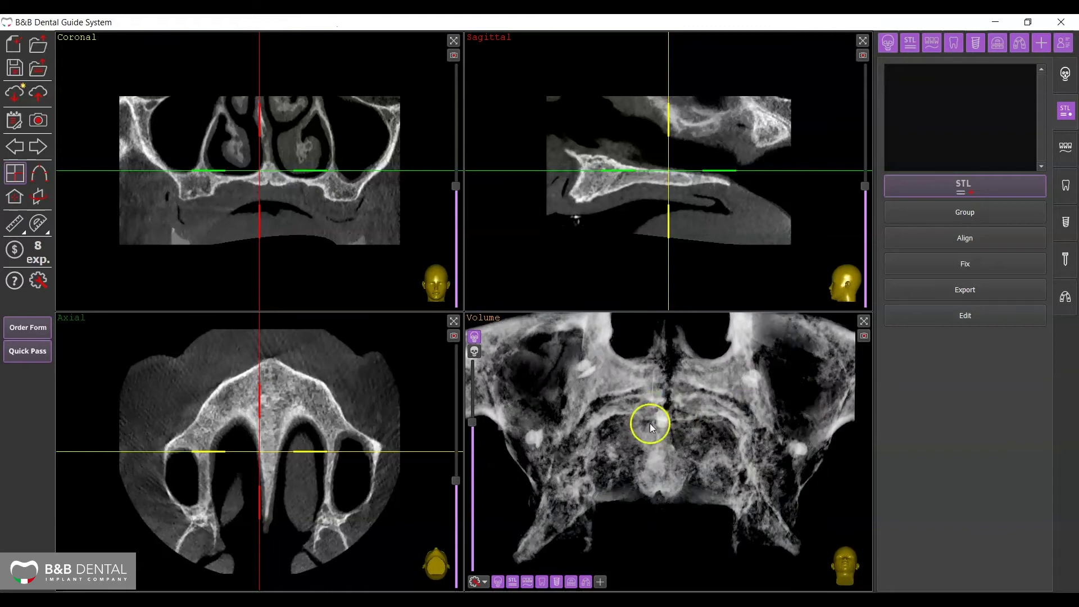
drag(678, 371, 720, 462)
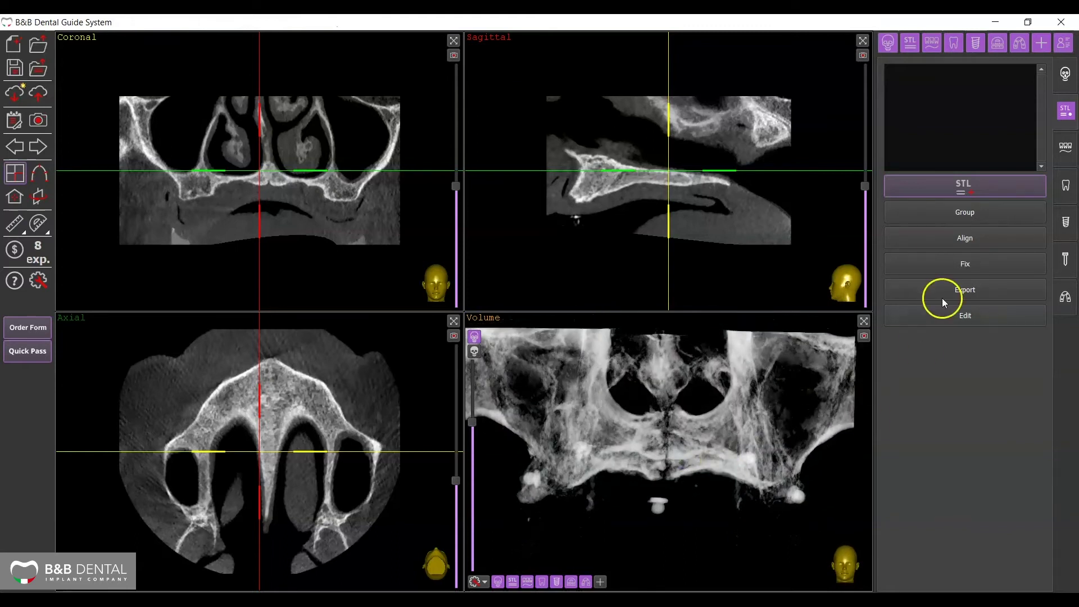
Step: Import Rad. Template.stl from the CASE 2 folder and put it to original coordinates
click(965, 189)
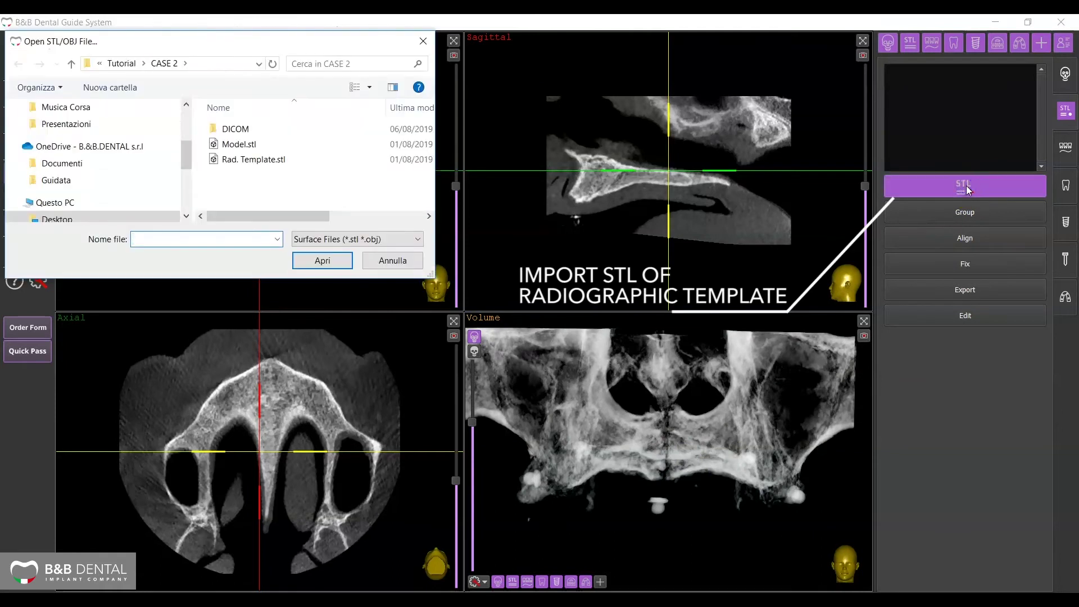
double_click(261, 161)
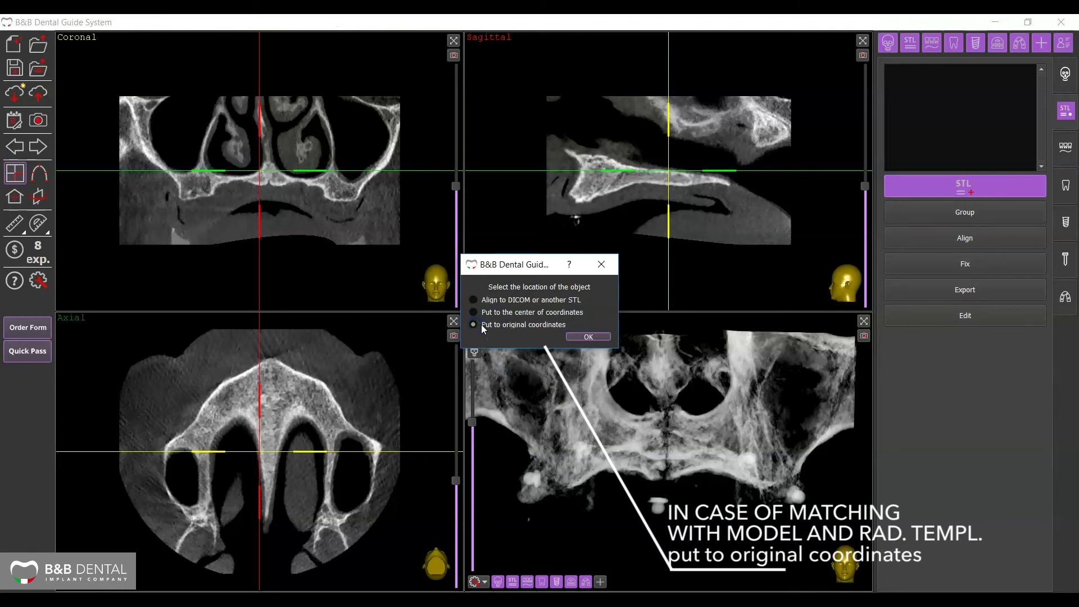
click(592, 336)
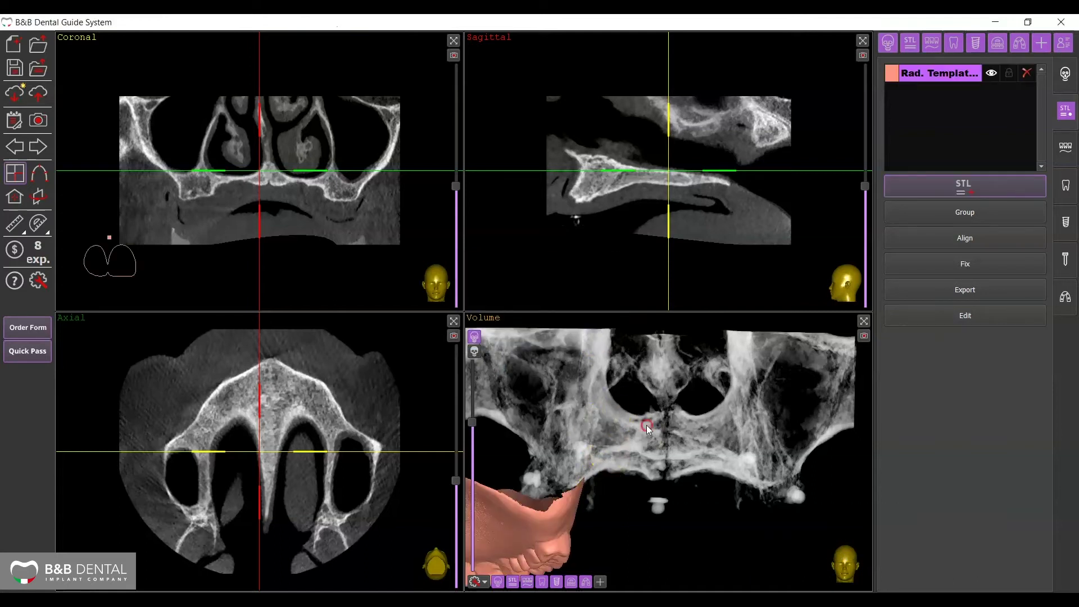
right_drag(647, 430, 644, 590)
middle_drag(643, 518, 684, 519)
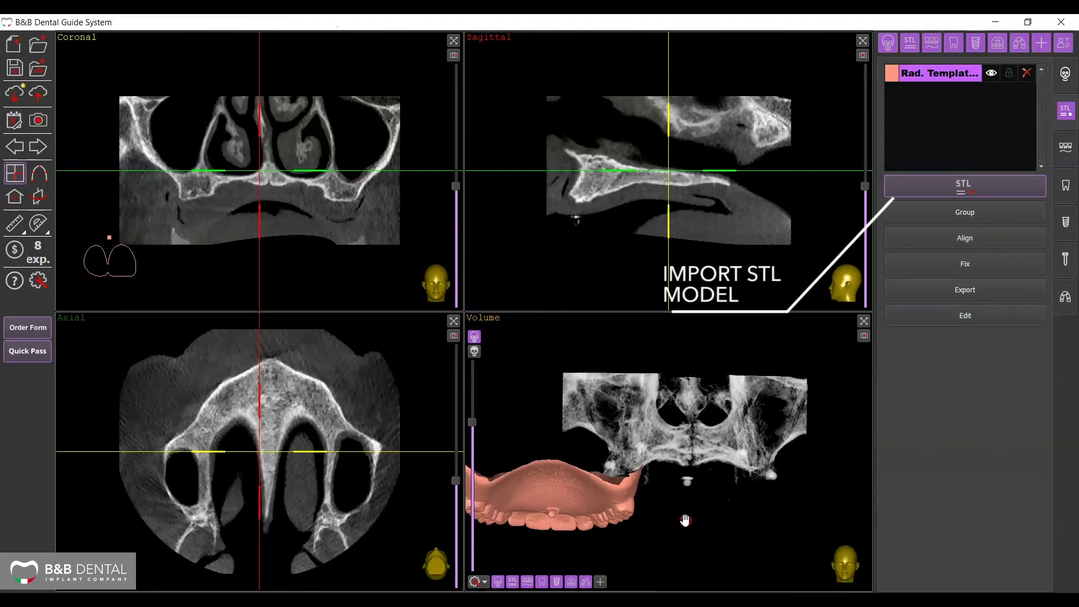
Step: Import Model.stl from the CASE 2 folder with a reduced number of triangles and put it to original coordinates
click(970, 189)
double_click(248, 144)
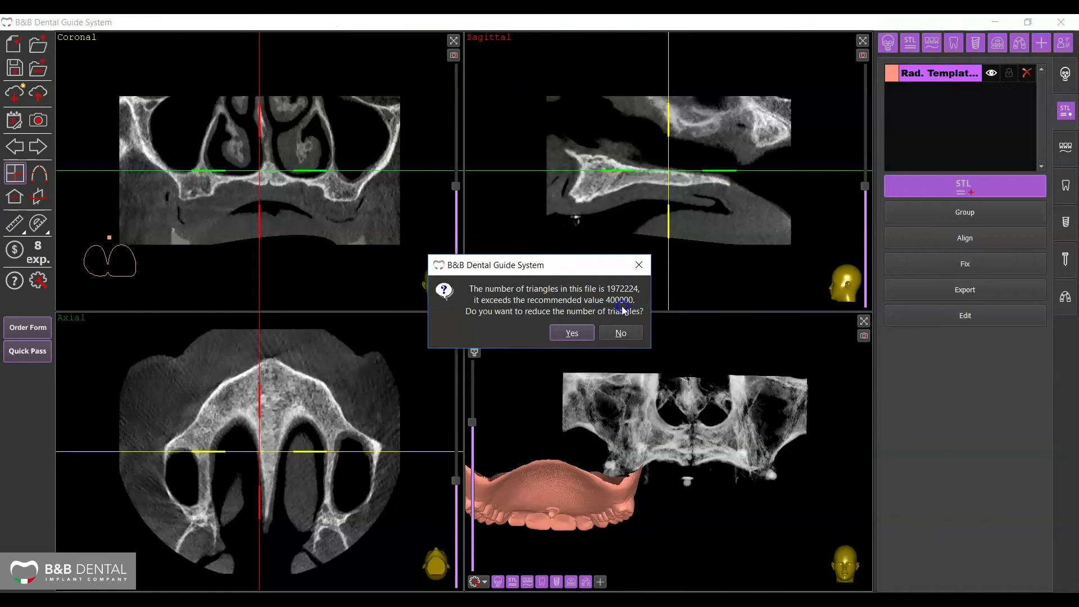
click(571, 334)
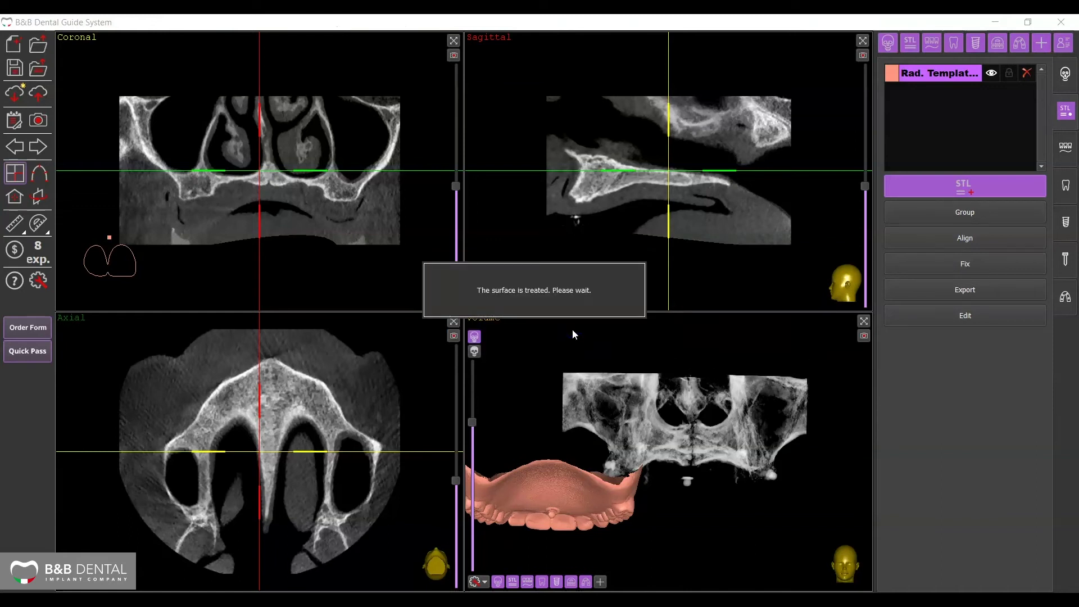
click(474, 325)
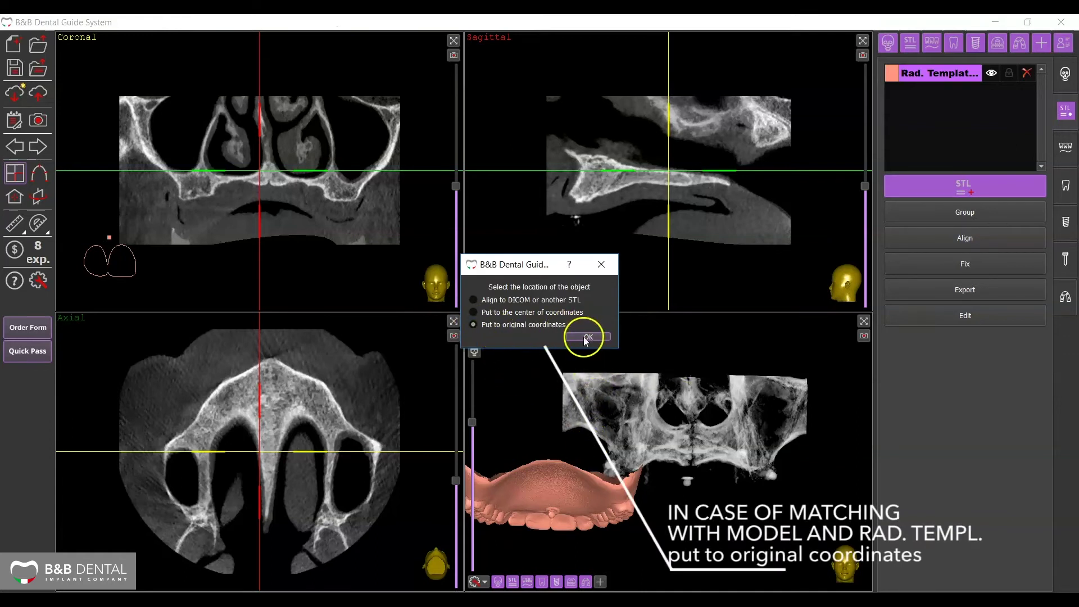
click(586, 337)
Step: Group Rad. Template.stl and Model.stl so the two STL files are linked together
drag(642, 380, 591, 504)
right_drag(592, 504, 748, 462)
click(498, 581)
right_drag(699, 517, 752, 463)
drag(756, 491, 747, 520)
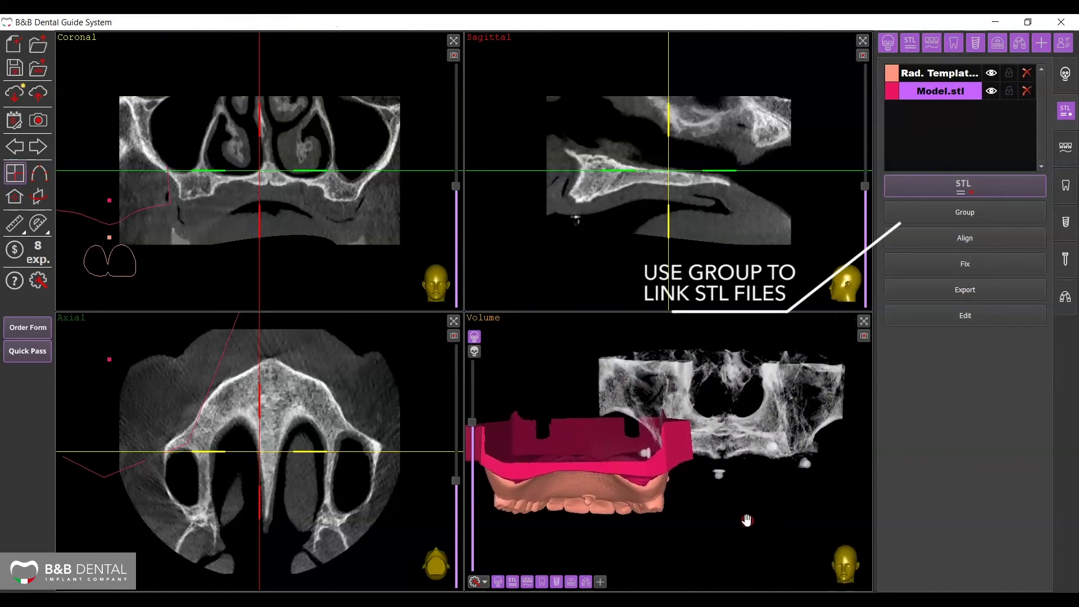
click(965, 213)
click(495, 291)
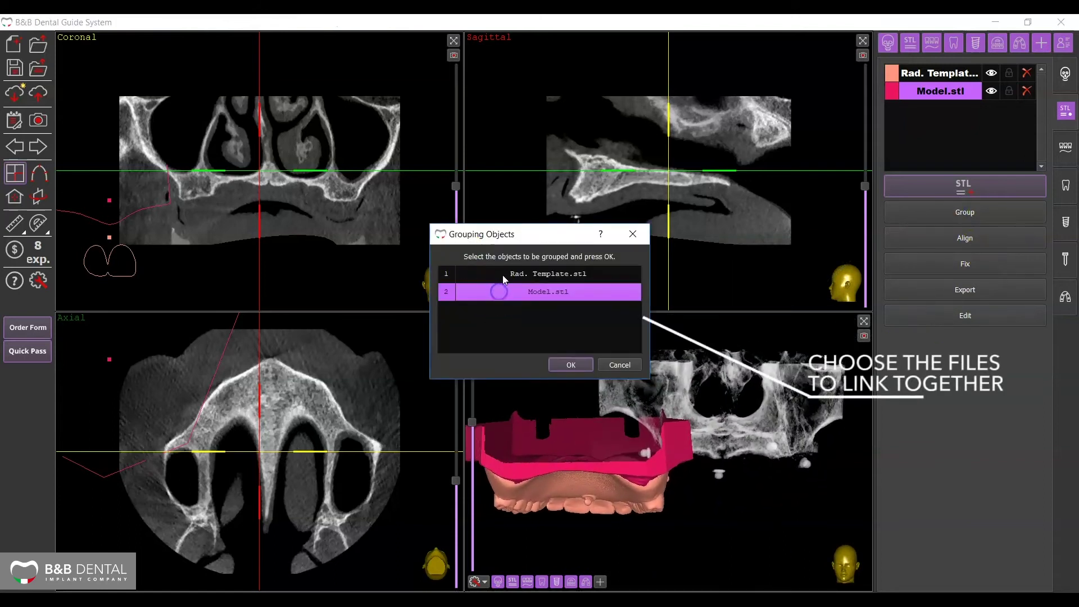
click(502, 275)
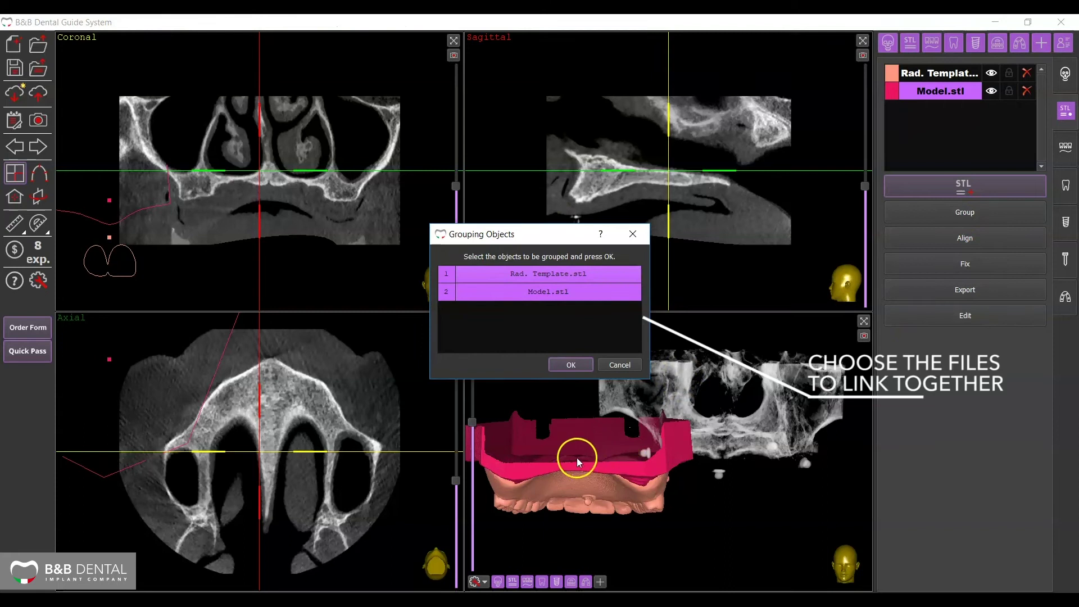
click(571, 365)
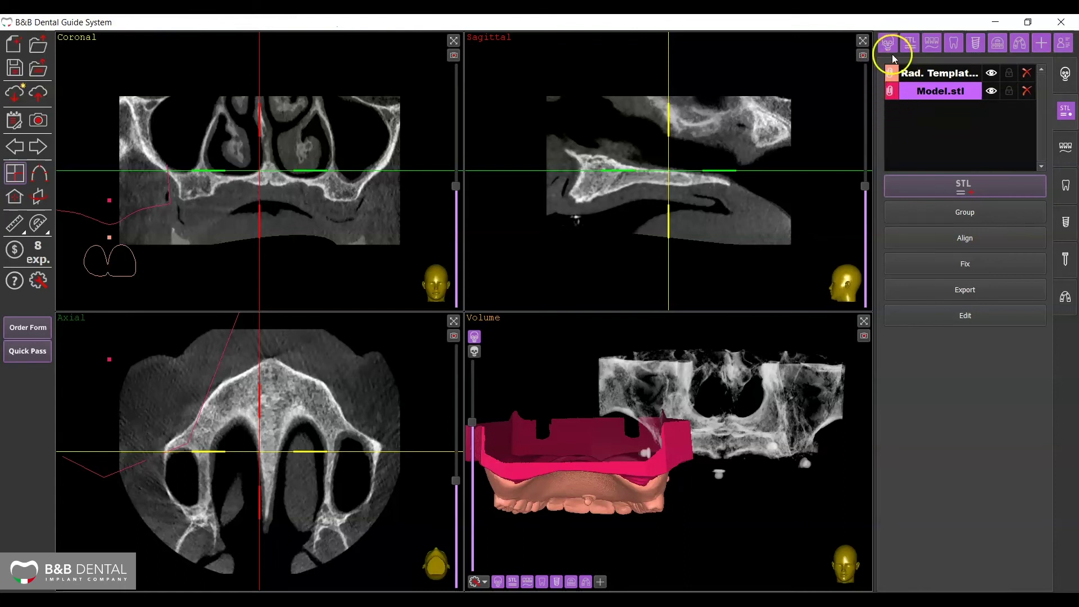
Step: Start aligning Rad. Template.stl with the DICOM and raise the DICOM volume's threshold to isolate the radiographic markers
click(935, 71)
click(965, 238)
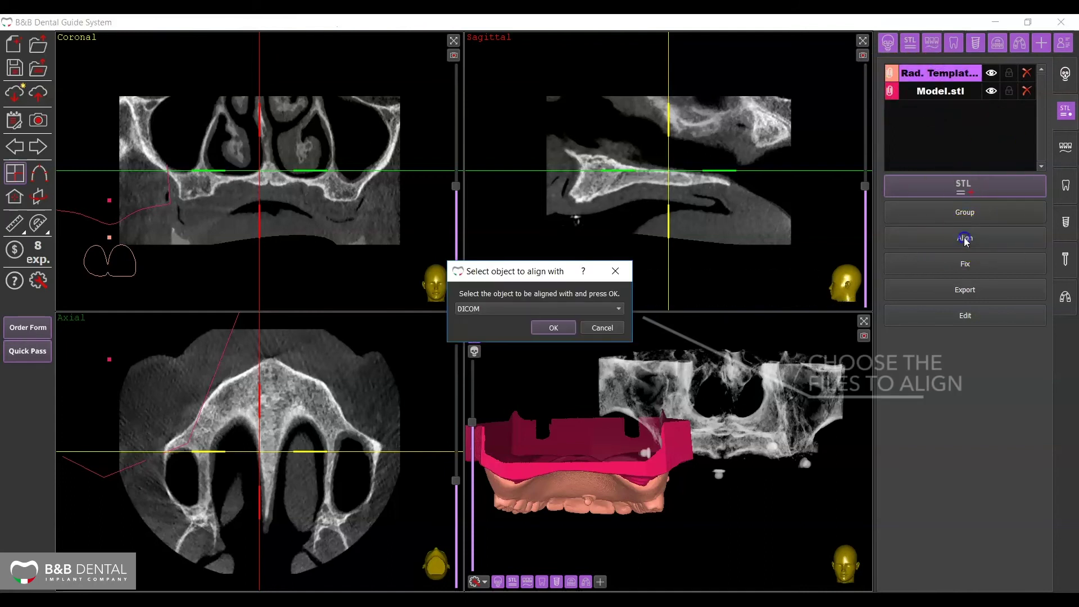
click(554, 328)
drag(379, 248, 366, 184)
right_drag(366, 184, 334, 93)
drag(67, 227, 62, 94)
drag(265, 314, 223, 353)
scroll(223, 353, up, 2)
right_drag(223, 354, 265, 292)
right_drag(751, 267, 766, 212)
mouse_move(767, 214)
mouse_down()
mouse_move(753, 212)
mouse_move(762, 221)
mouse_up()
Step: Pair the five radiographic markers between the DICOM volume and the template with matching points, and align the surface to the DICOM
click(252, 260)
click(669, 259)
click(105, 305)
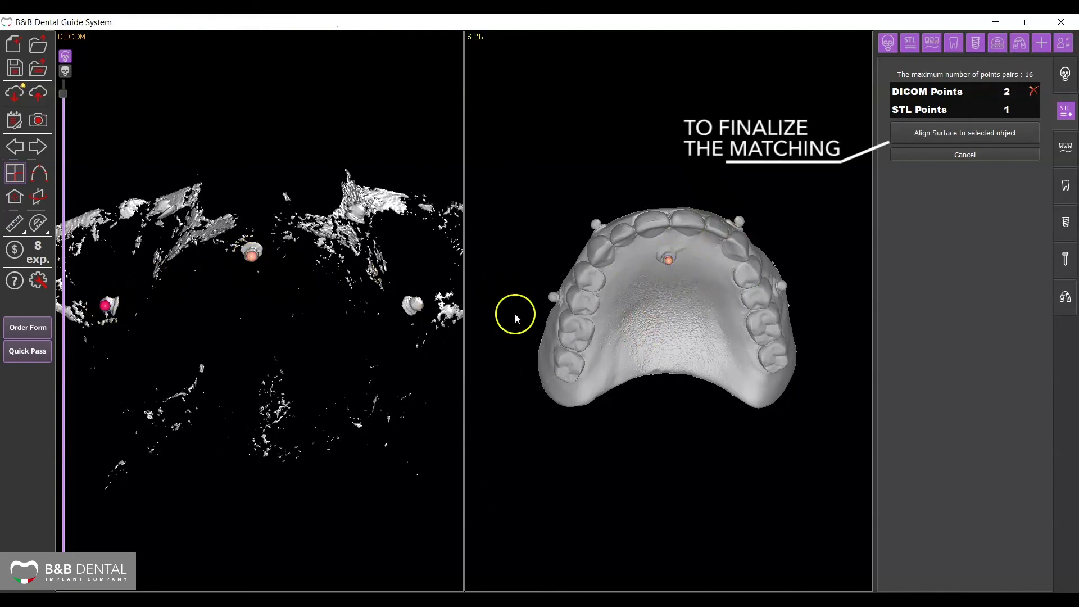
click(415, 303)
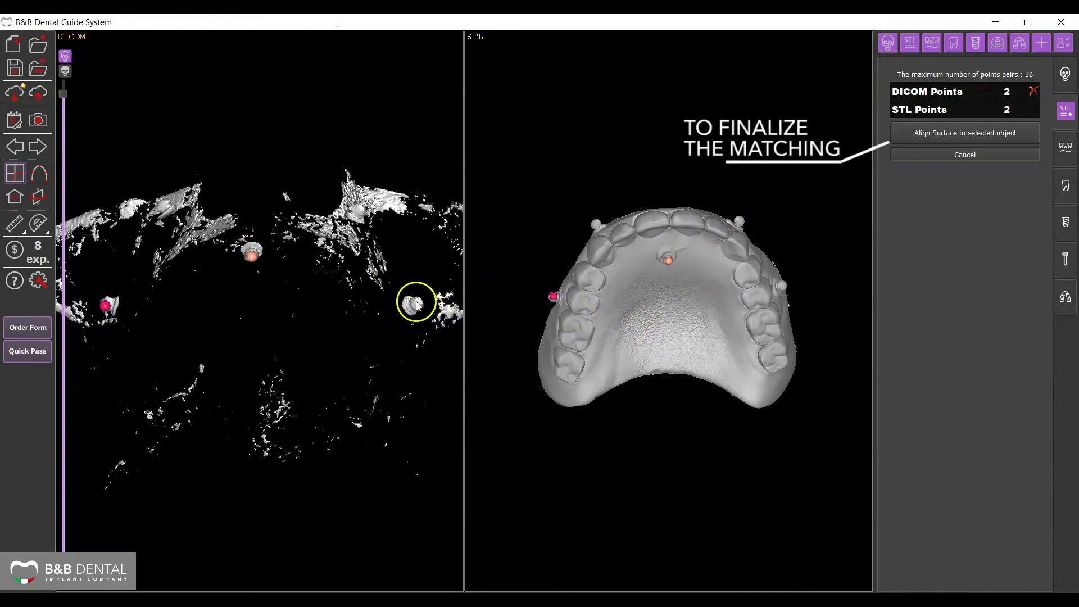
click(783, 284)
click(163, 203)
click(595, 223)
click(358, 209)
click(740, 219)
click(965, 137)
Step: Lower the volume's threshold to show the jawbone and check the aligned template and model in the volume and sagittal views
drag(715, 374, 721, 534)
drag(706, 461, 723, 553)
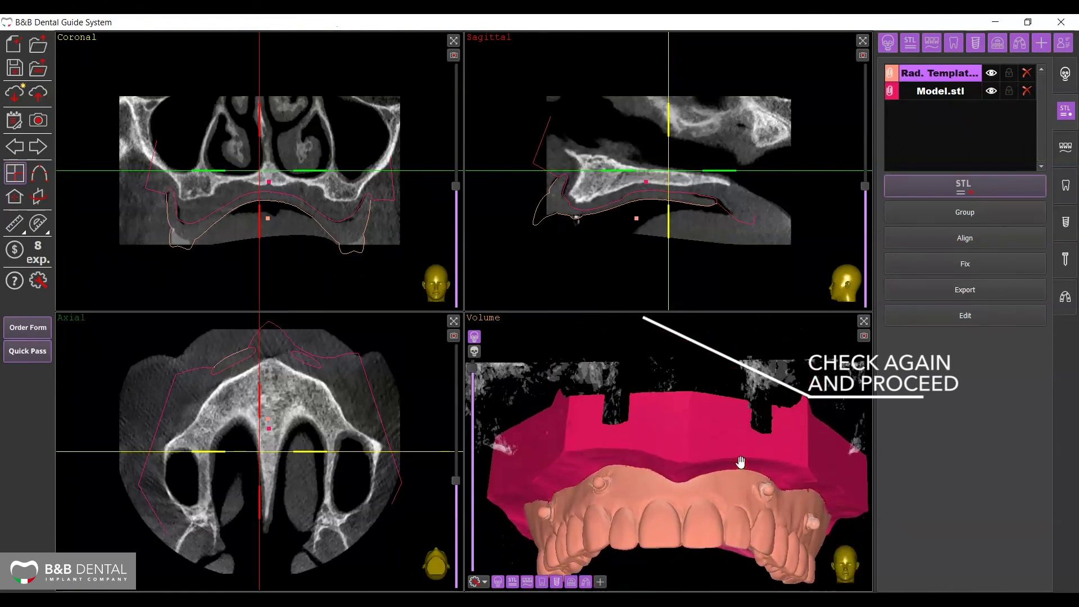
middle_drag(740, 463, 732, 434)
right_drag(698, 573, 702, 596)
drag(473, 368, 481, 471)
drag(713, 523, 696, 479)
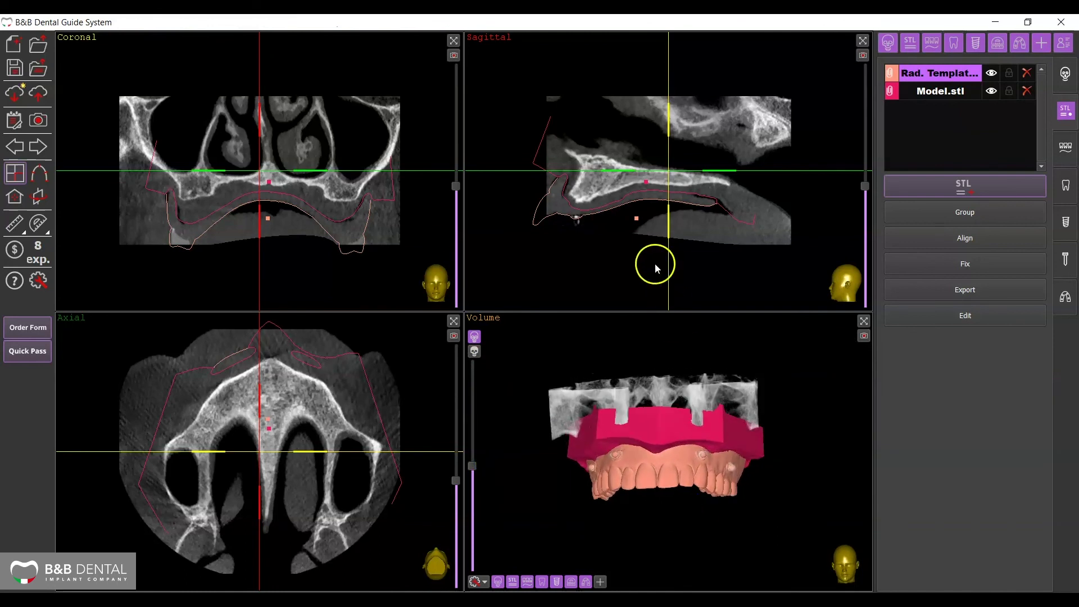
scroll(630, 261, up, 8)
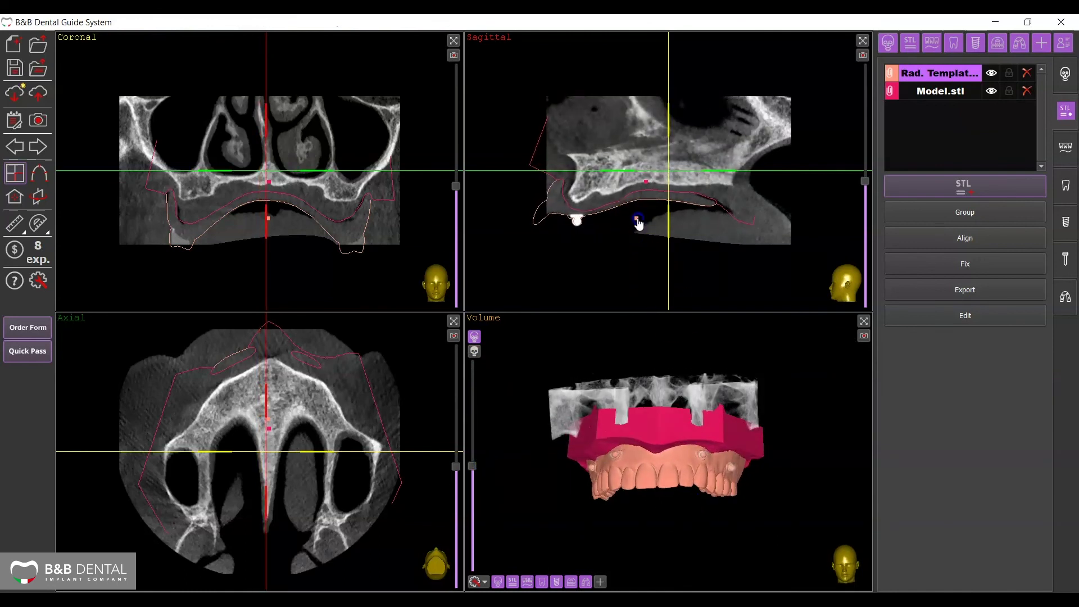
scroll(665, 247, up, 2)
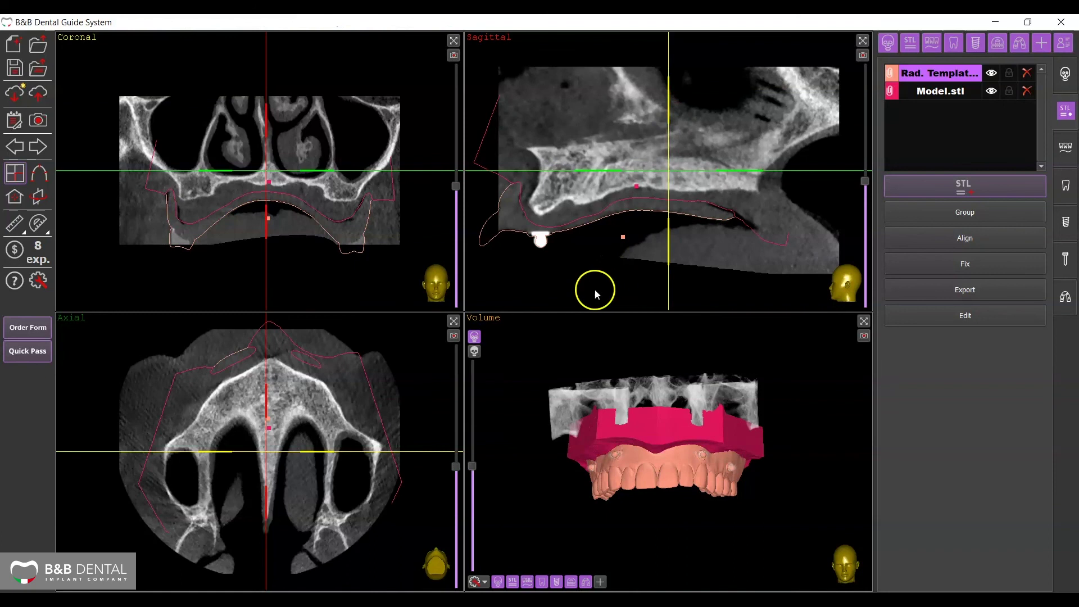